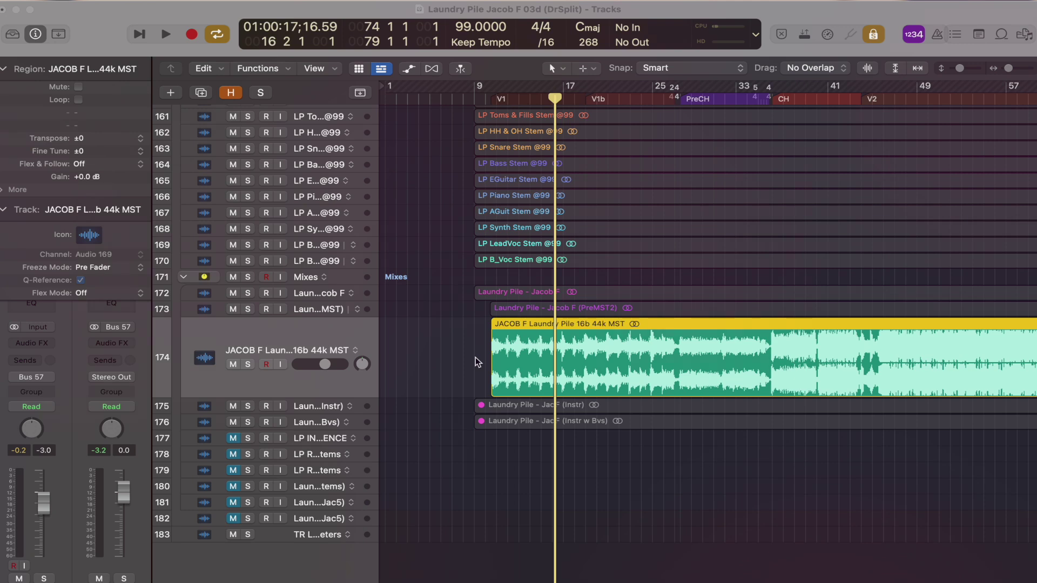
Create a cycle over bars 21 to 30 4 3, just before PreCH.
{"action": "left_click_drag", "start_coordinate": [482, 336], "coordinate": [755, 440]}
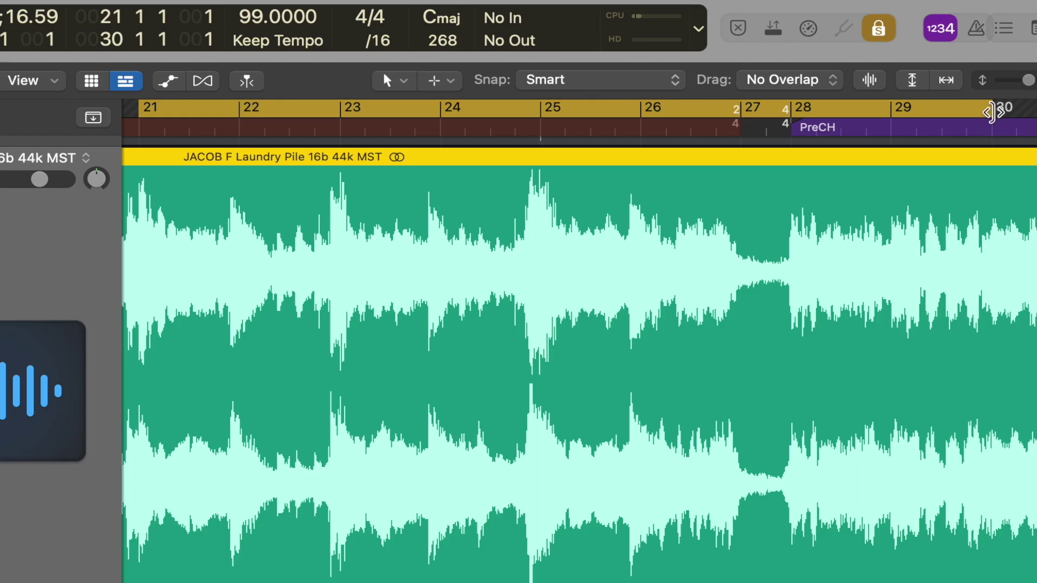
{"action": "left_click_drag", "start_coordinate": [995, 105], "coordinate": [1036, 106]}
{"action": "scroll", "coordinate": [699, 264], "scroll_direction": "right", "scroll_amount": 3}
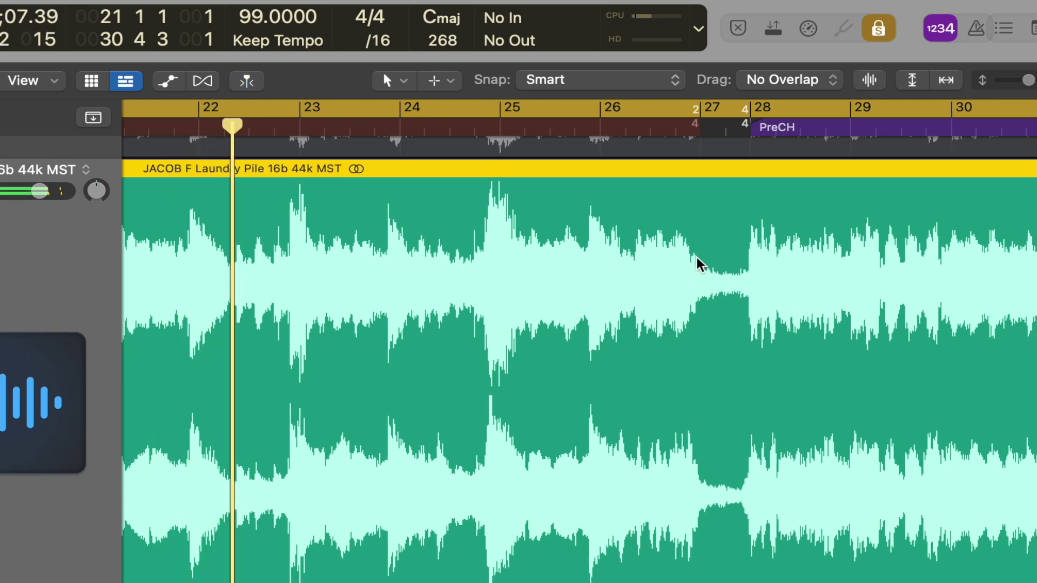
{"action": "scroll", "coordinate": [699, 264], "scroll_direction": "right", "scroll_amount": 1}
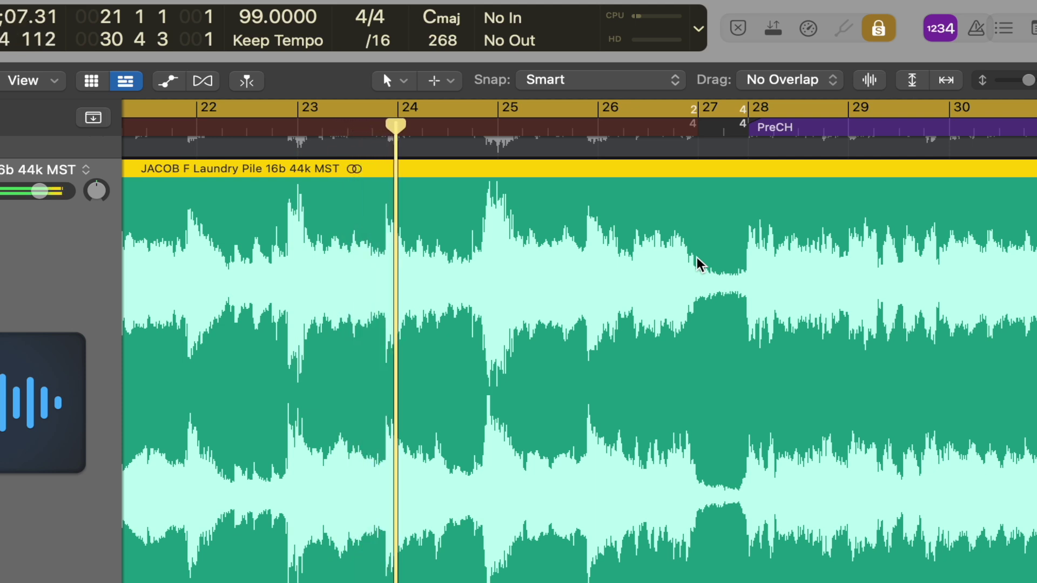
Turn on the metronome click while playback runs through the 2/4 bar into PreCH.
{"action": "key", "text": "k"}
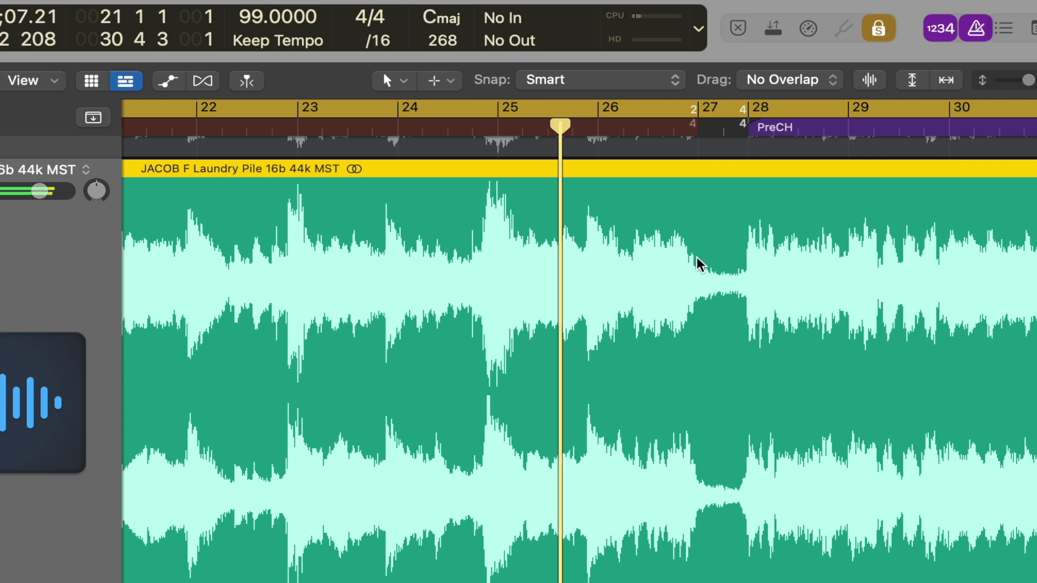
{"action": "scroll", "coordinate": [701, 265], "scroll_direction": "right", "scroll_amount": 3}
{"action": "scroll", "coordinate": [700, 265], "scroll_direction": "up", "scroll_amount": 1}
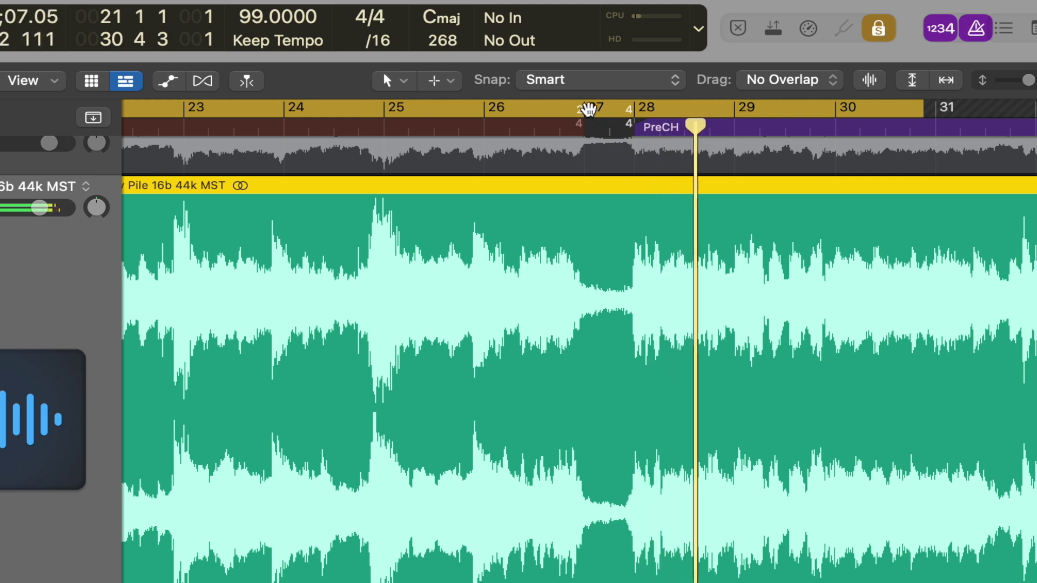
Move the cycle range onto bar 27 and make it a skip cycle.
{"action": "left_click", "coordinate": [588, 108]}
{"action": "left_click_drag", "start_coordinate": [588, 108], "coordinate": [645, 114]}
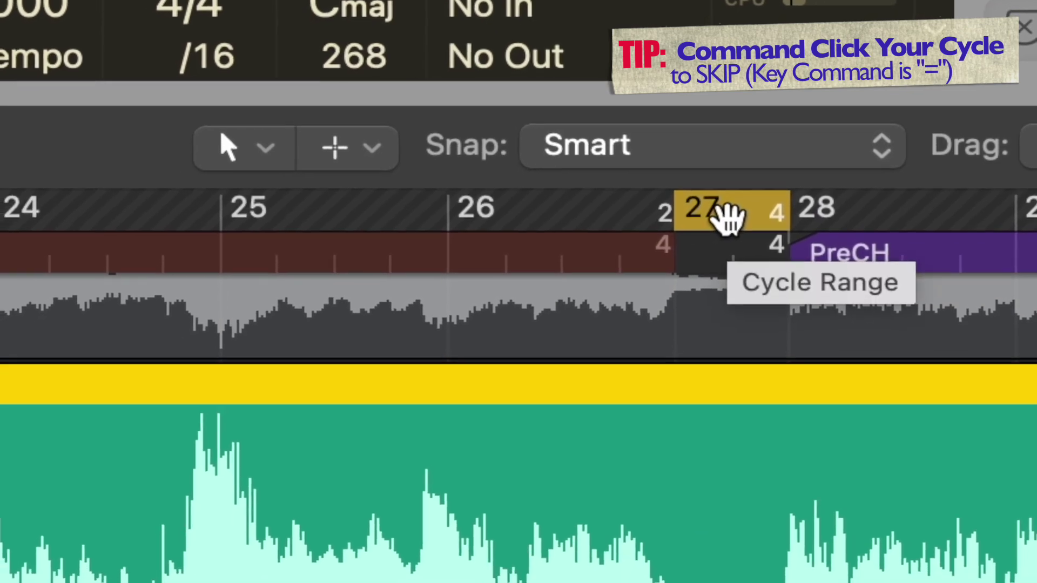
{"action": "left_click", "coordinate": [729, 216], "text": "super"}
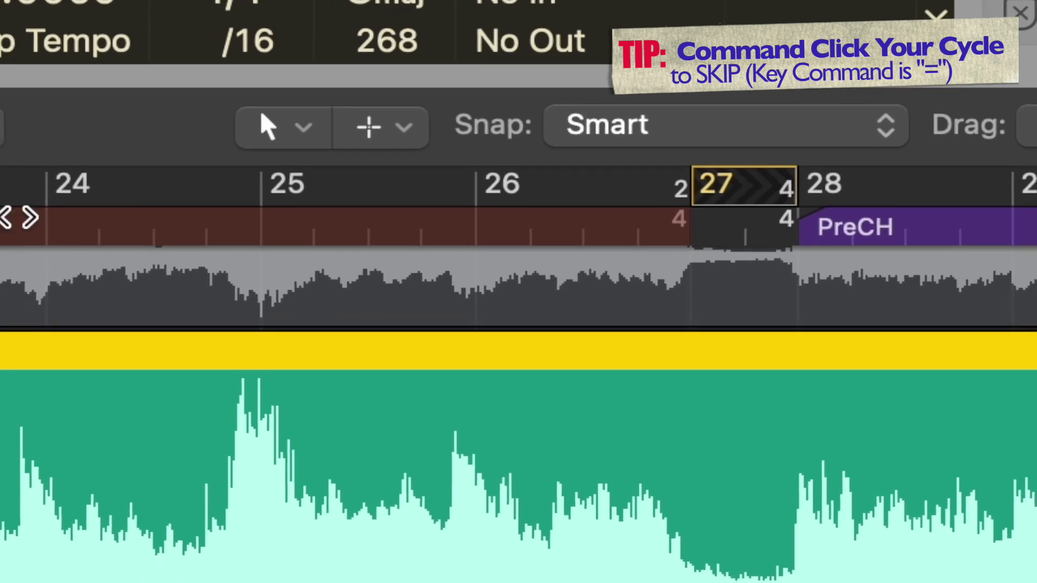
Audition the skip by playing from bar 26 into PreCH at bar 28.
{"action": "left_click", "coordinate": [56, 226]}
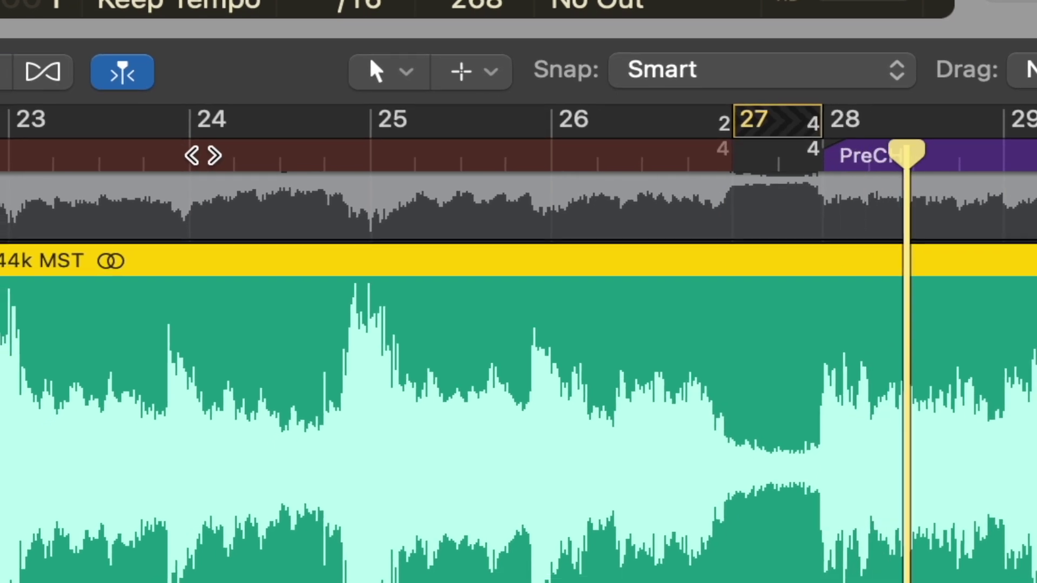
{"action": "left_click", "coordinate": [783, 124]}
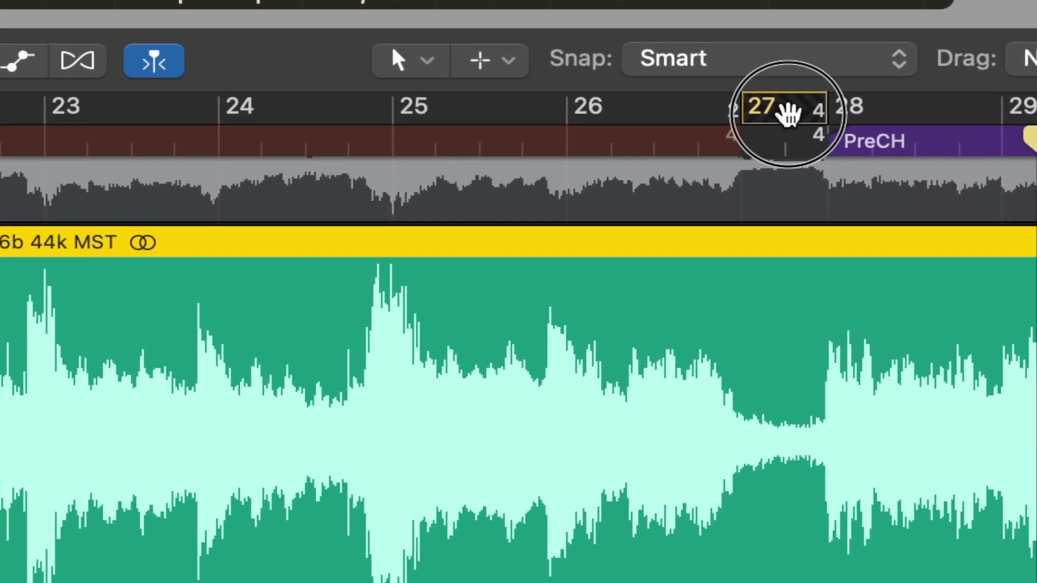
{"action": "left_click", "coordinate": [543, 148]}
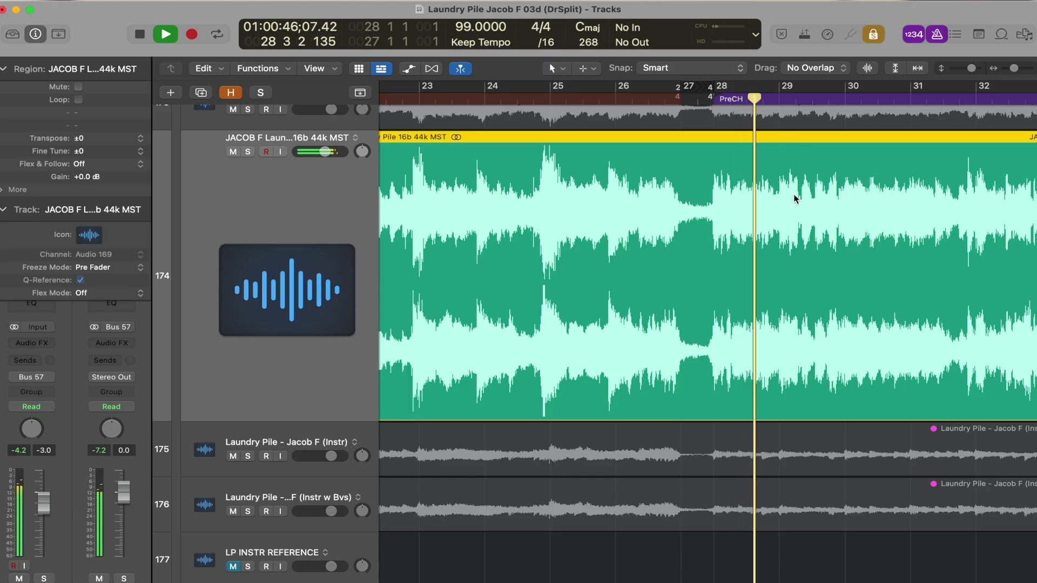
Stop playback and bring bars 31–40 into view around the PreCH-to-CH transition.
{"action": "key", "text": "space"}
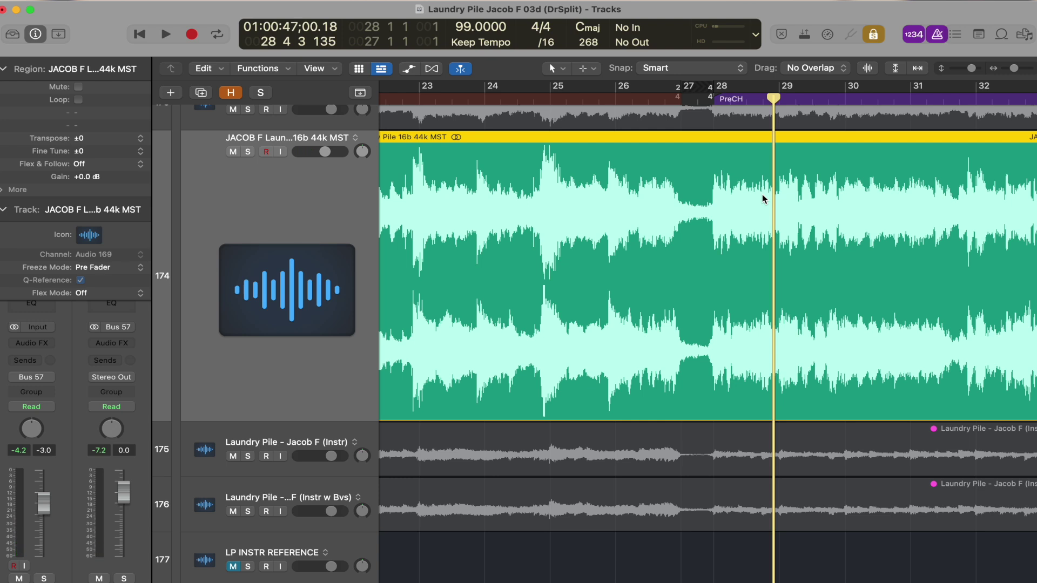
{"action": "scroll", "coordinate": [762, 195], "scroll_direction": "right", "scroll_amount": 5}
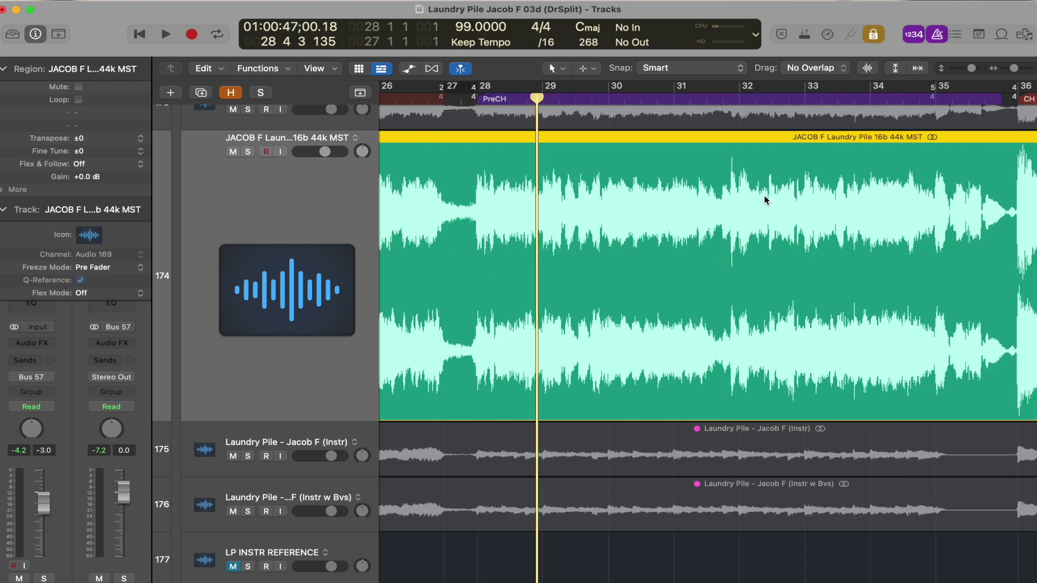
{"action": "scroll", "coordinate": [766, 199], "scroll_direction": "right", "scroll_amount": 7}
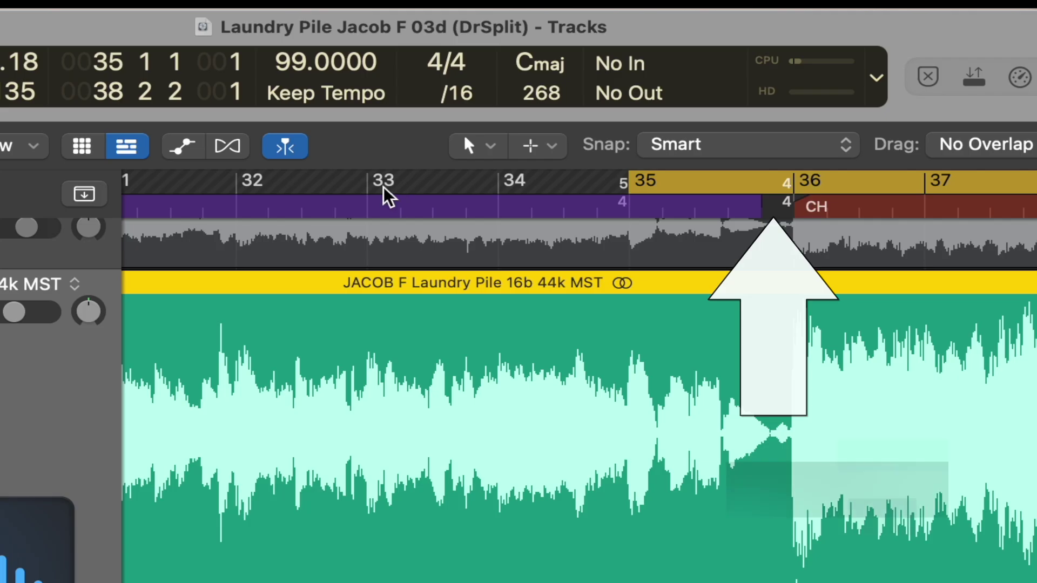
Play from bar 33, then set a skip cycle over bar 35's fifth beat from 35 5 1.
{"action": "left_click", "coordinate": [508, 99]}
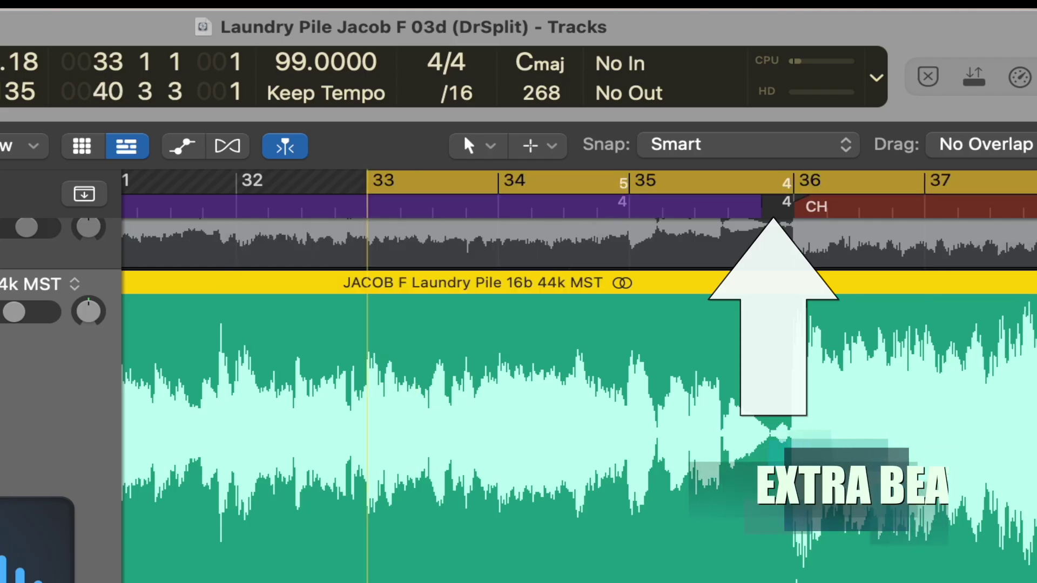
{"action": "key", "text": "space"}
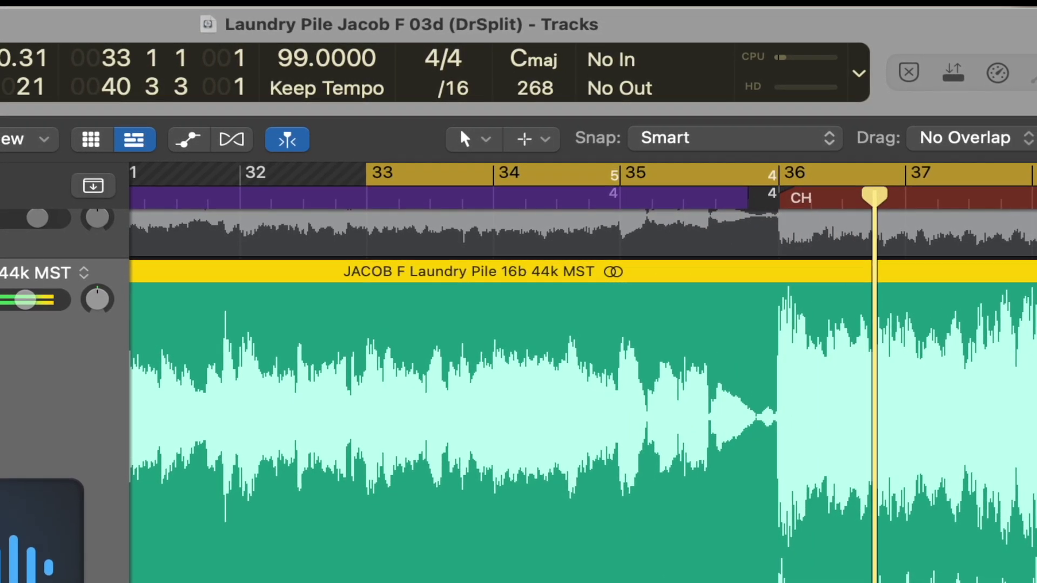
{"action": "left_click_drag", "start_coordinate": [621, 172], "coordinate": [759, 178]}
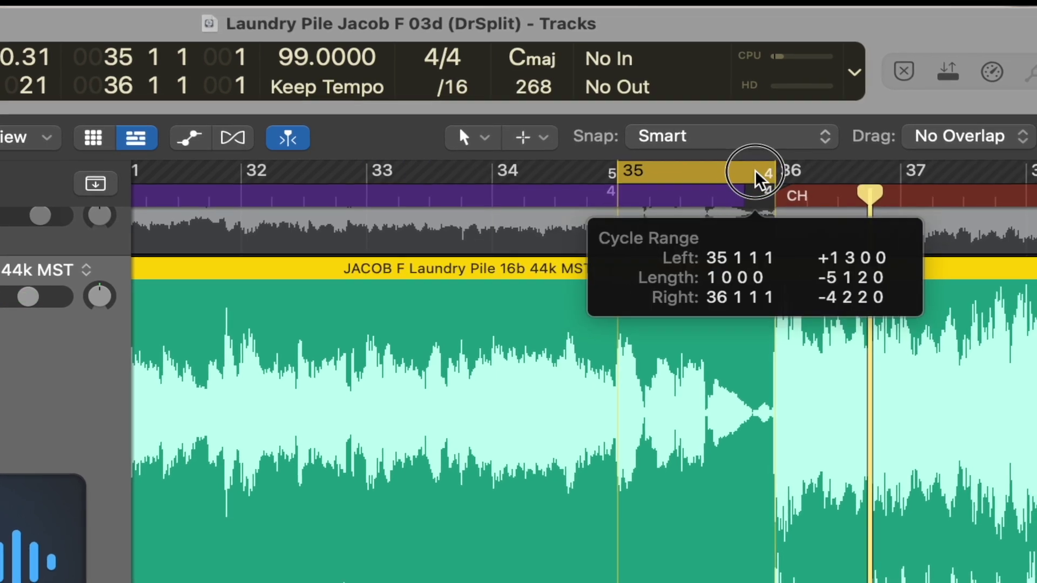
{"action": "left_click_drag", "start_coordinate": [621, 173], "coordinate": [754, 170]}
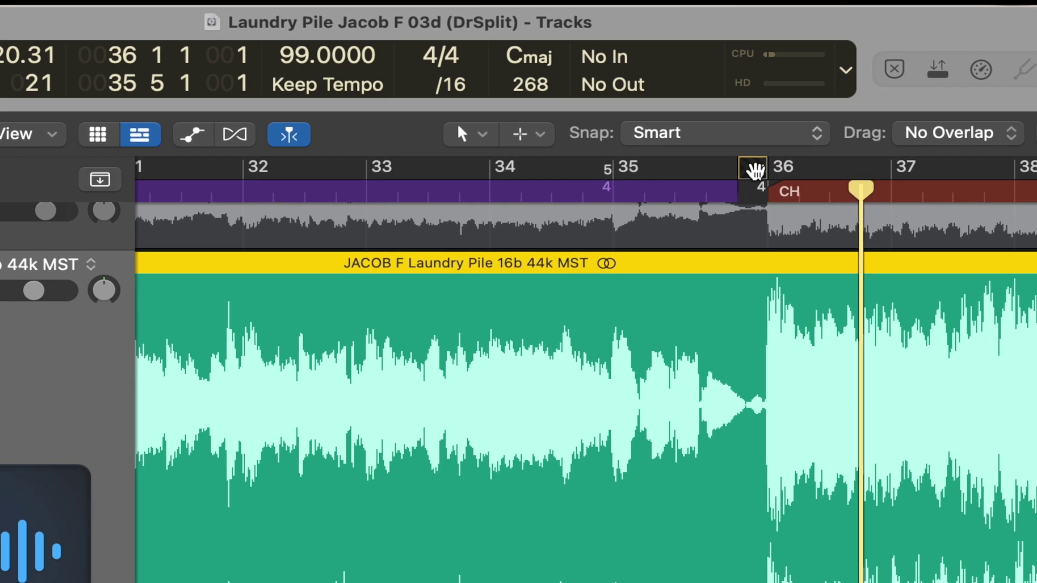
Audition the transition from bar 34 through the 5/4 bar into CH at bar 36.
{"action": "double_click", "coordinate": [229, 186]}
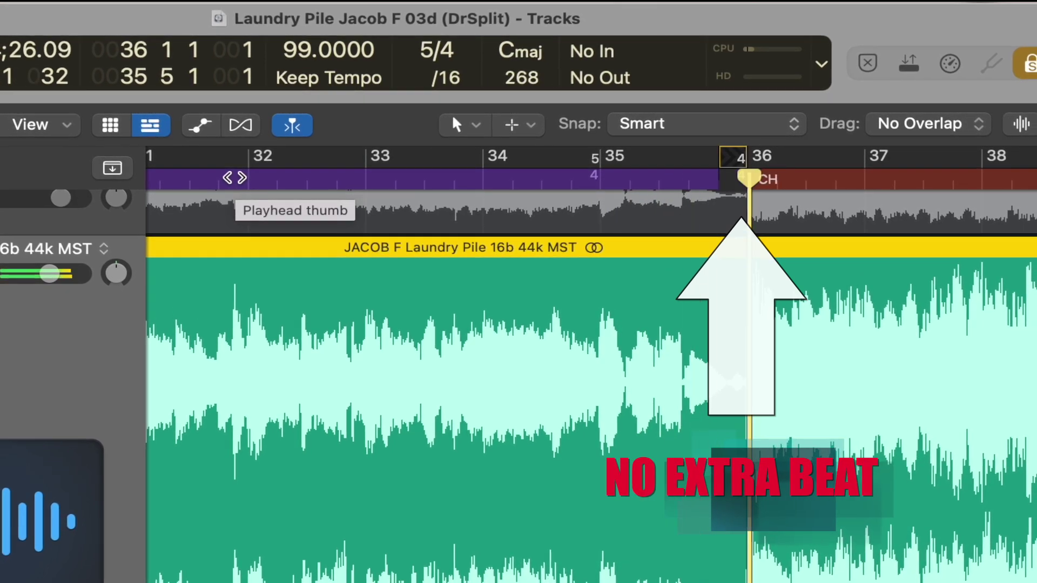
{"action": "key", "text": "space"}
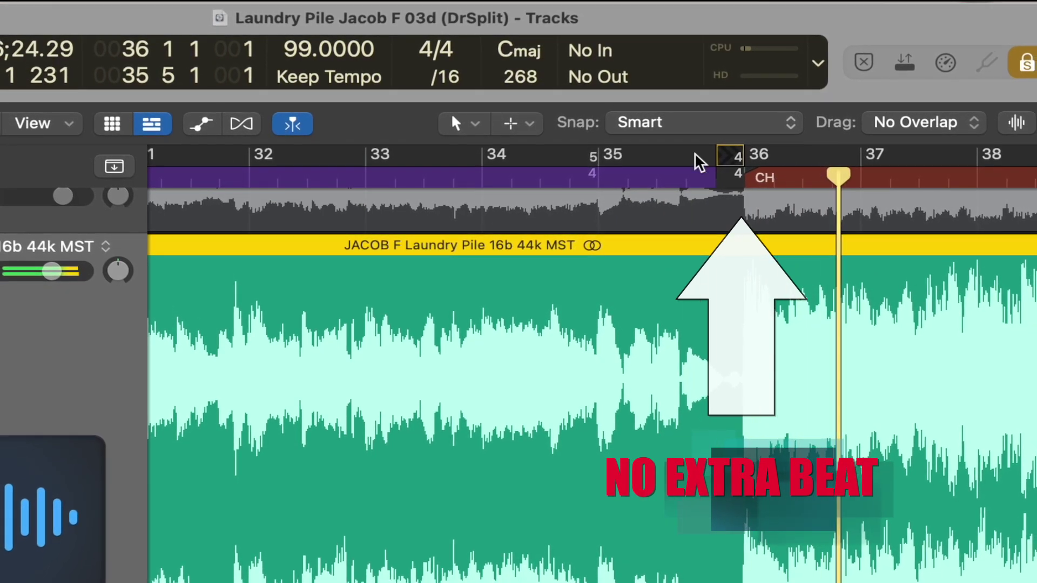
{"action": "left_click", "coordinate": [480, 172]}
{"action": "key", "text": "space"}
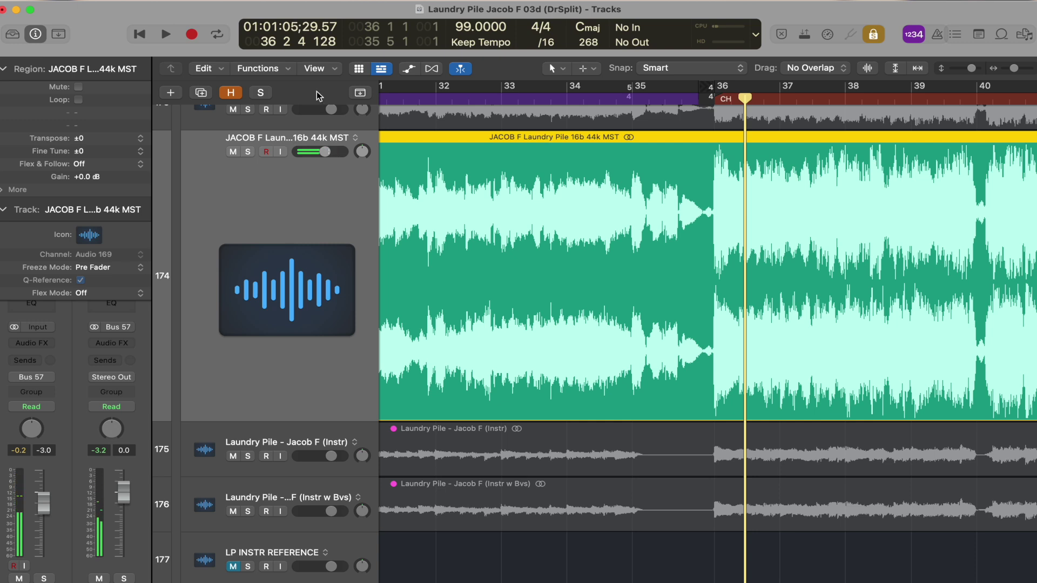
{"action": "left_click", "coordinate": [360, 94]}
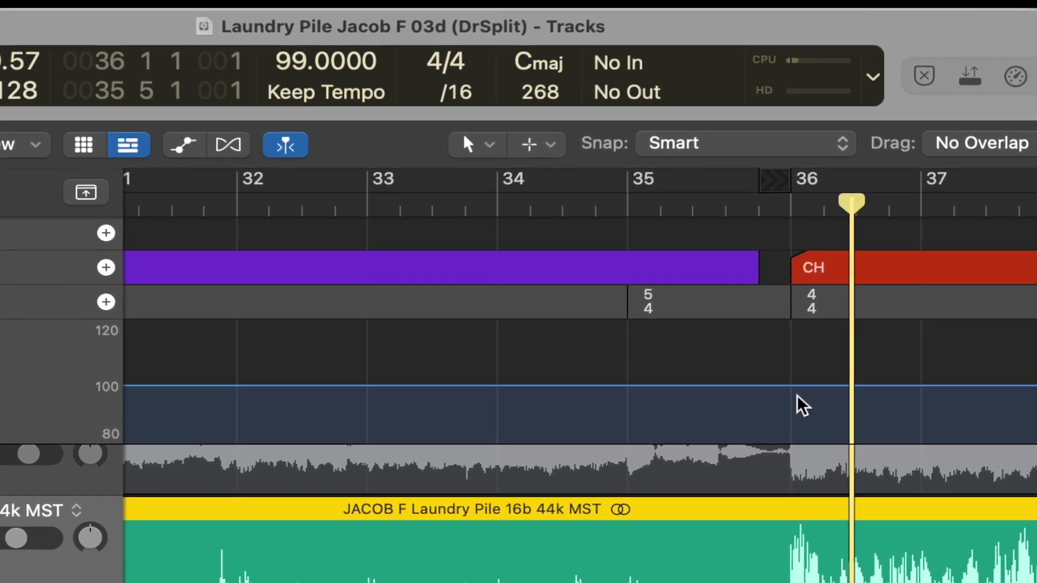
{"action": "left_click", "coordinate": [664, 306]}
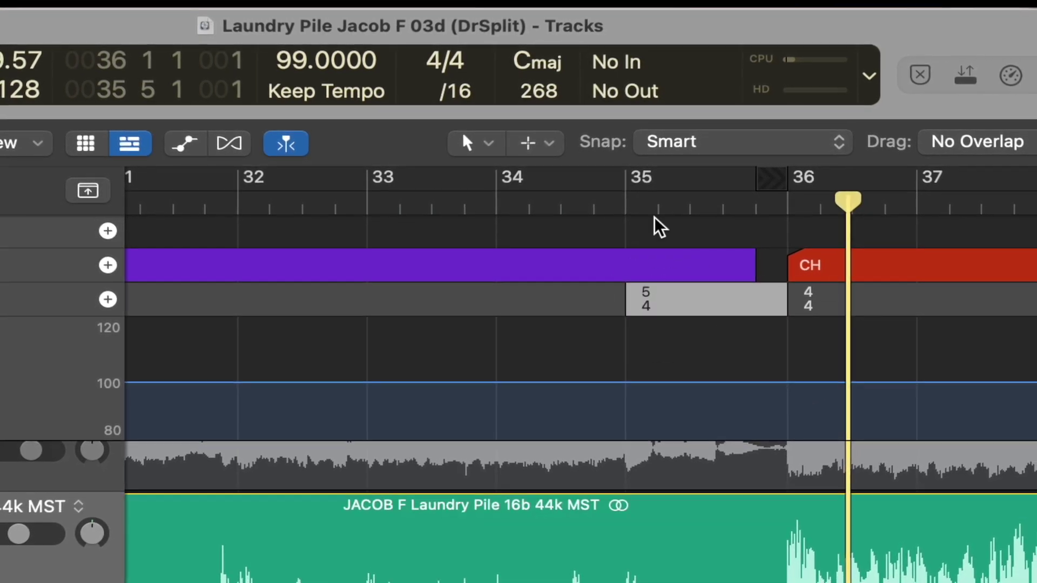
{"action": "left_click_drag", "start_coordinate": [509, 203], "coordinate": [491, 203]}
{"action": "left_click", "coordinate": [422, 57]}
{"action": "left_click", "coordinate": [420, 53]}
{"action": "left_click", "coordinate": [419, 53]}
{"action": "left_click", "coordinate": [435, 86]}
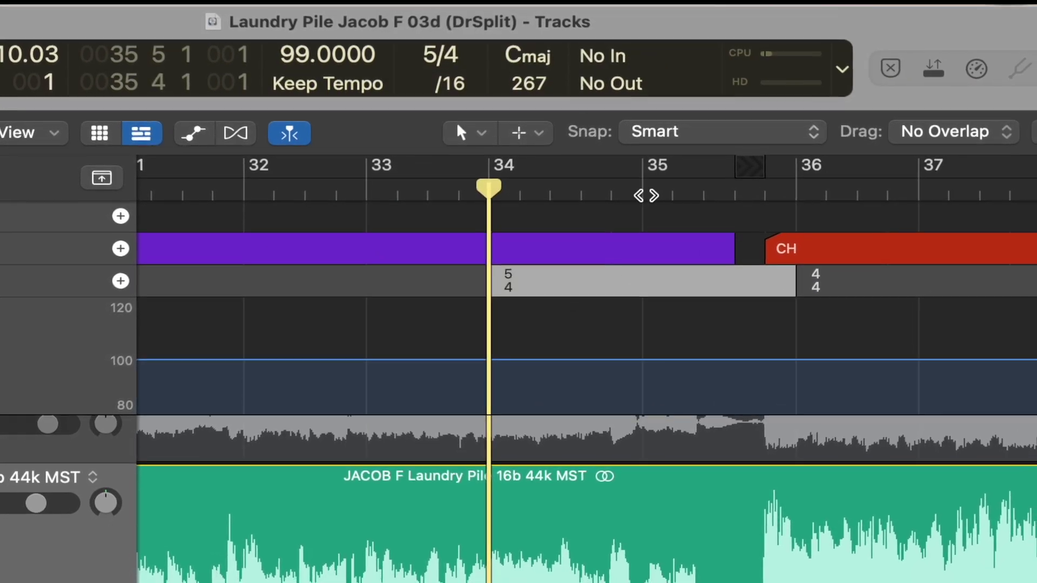
{"action": "left_click", "coordinate": [646, 195]}
{"action": "left_click", "coordinate": [432, 54]}
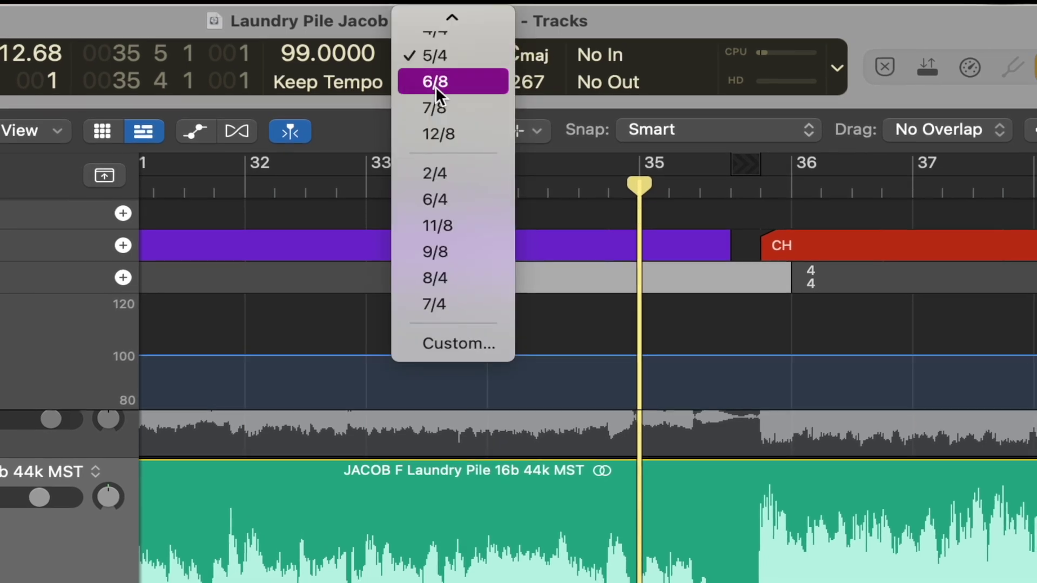
{"action": "left_click", "coordinate": [435, 48]}
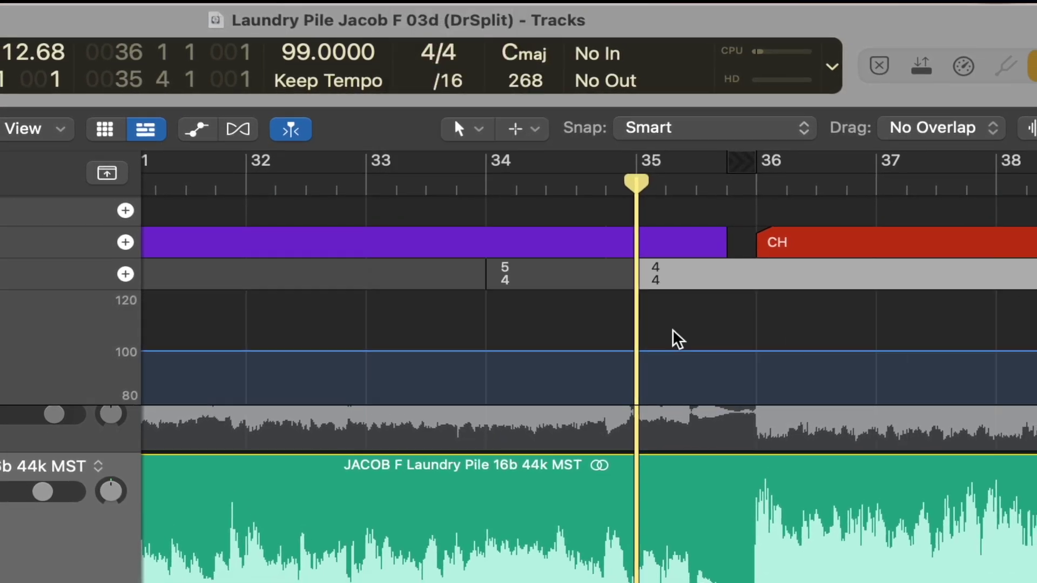
{"action": "scroll", "coordinate": [680, 363], "scroll_direction": "up", "scroll_amount": 3}
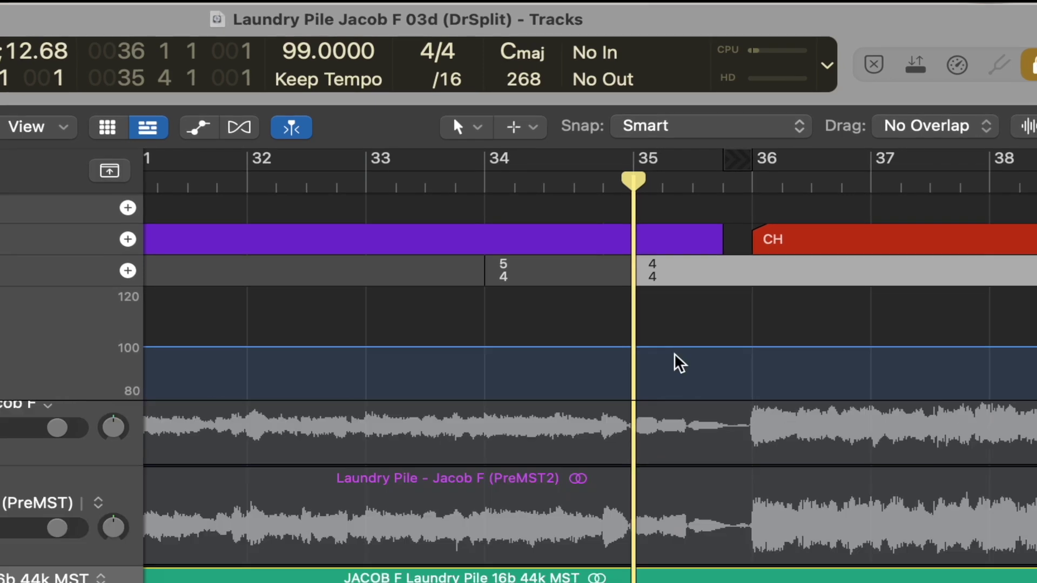
{"action": "scroll", "coordinate": [675, 359], "scroll_direction": "down", "scroll_amount": 10}
{"action": "scroll", "coordinate": [675, 359], "scroll_direction": "up", "scroll_amount": 10}
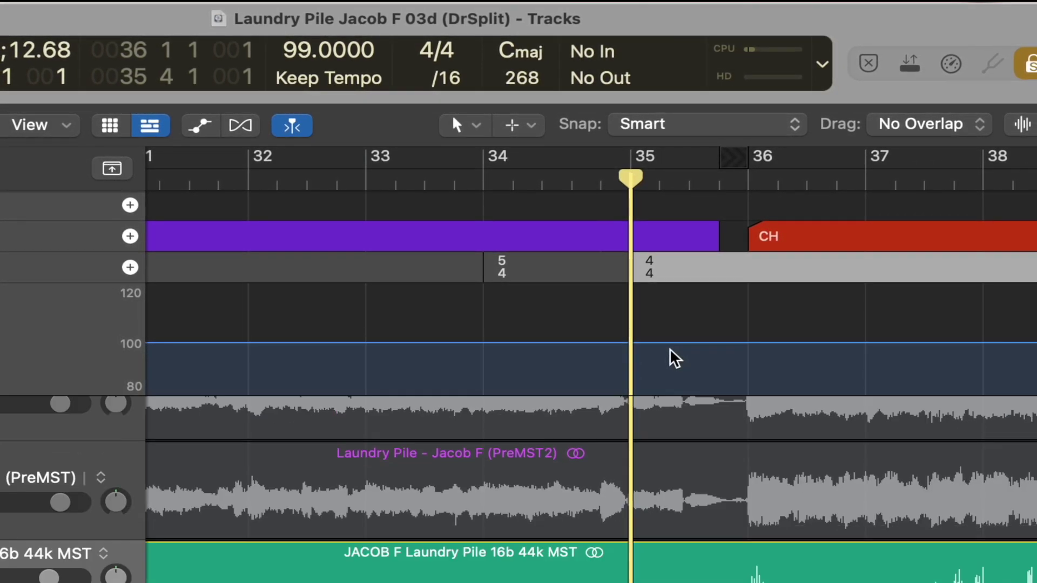
{"action": "scroll", "coordinate": [674, 360], "scroll_direction": "down", "scroll_amount": 4}
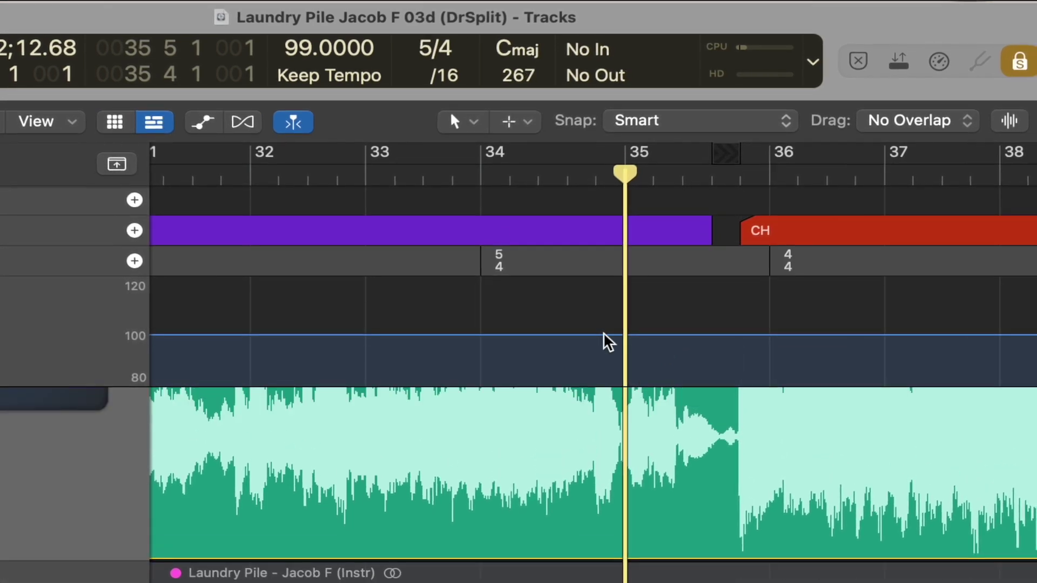
{"action": "key", "text": "super+z"}
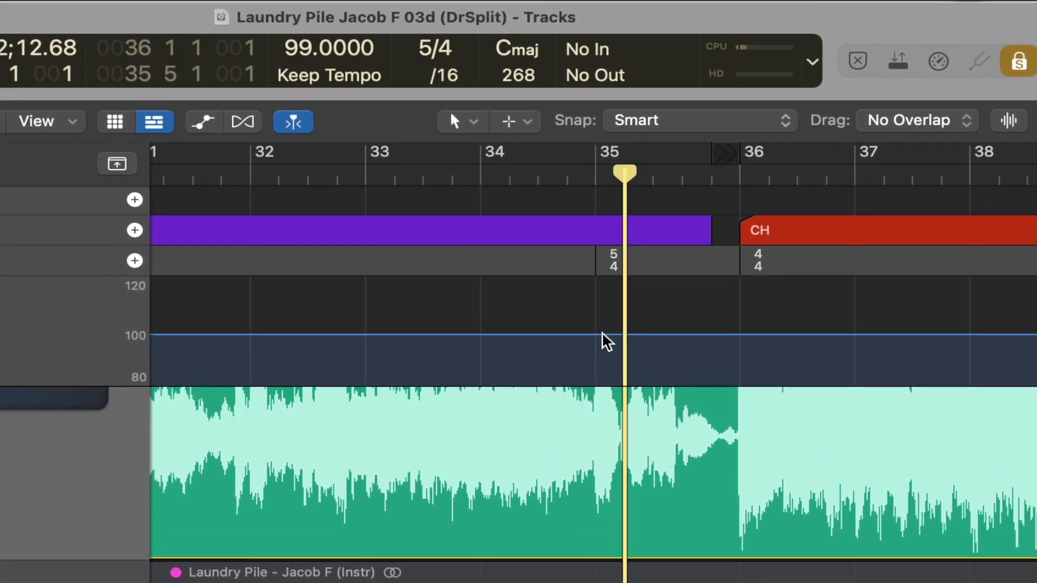
{"action": "key", "text": "ctrl+s"}
{"action": "key", "text": "ctrl+s"}
{"action": "key", "text": "ctrl+s"}
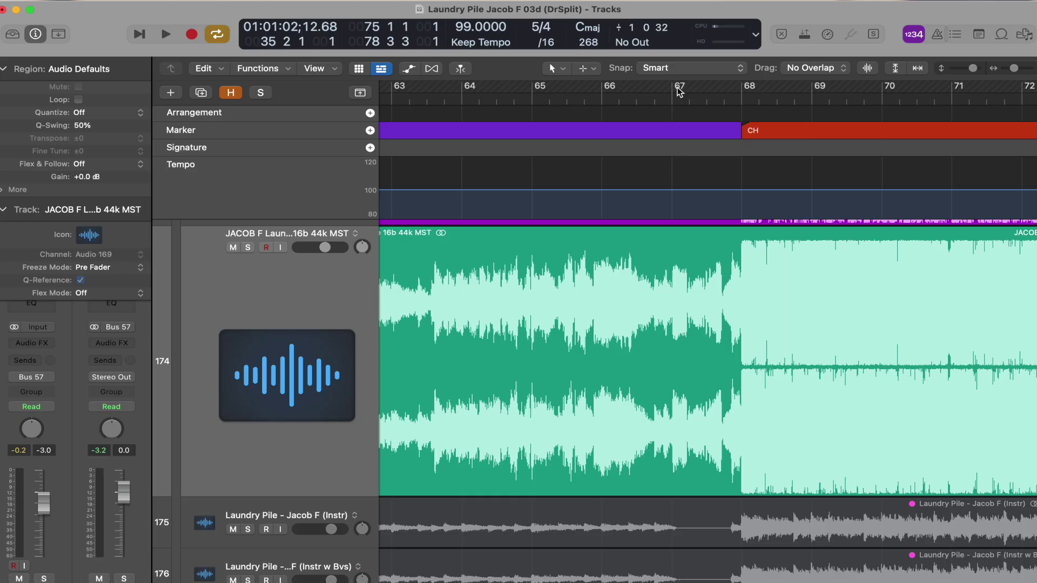
Cycle from bar 67 across the chorus entry at bar 68, audition it, then stop.
{"action": "left_click_drag", "start_coordinate": [672, 87], "coordinate": [850, 103]}
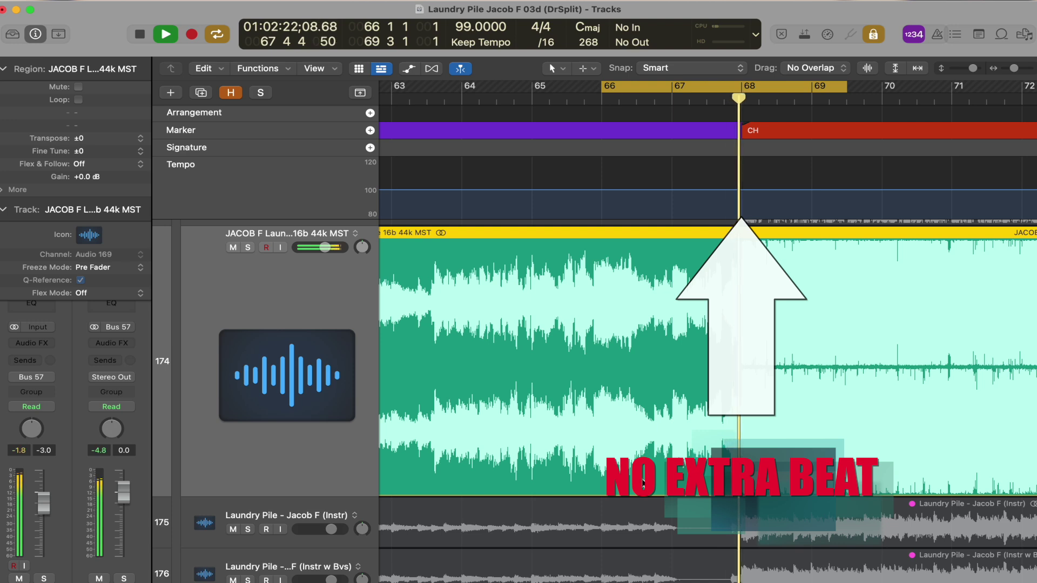
{"action": "key", "text": "space"}
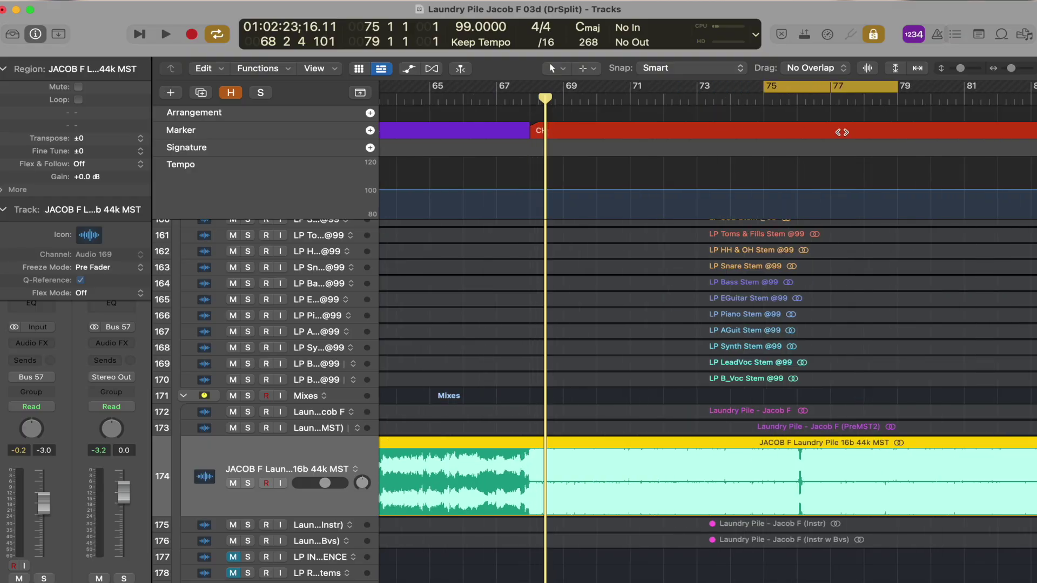
Zoom in on bars 75–79 and start the cycle at 74 3 1, auditioning it twice.
{"action": "left_click_drag", "start_coordinate": [745, 453], "coordinate": [903, 562]}
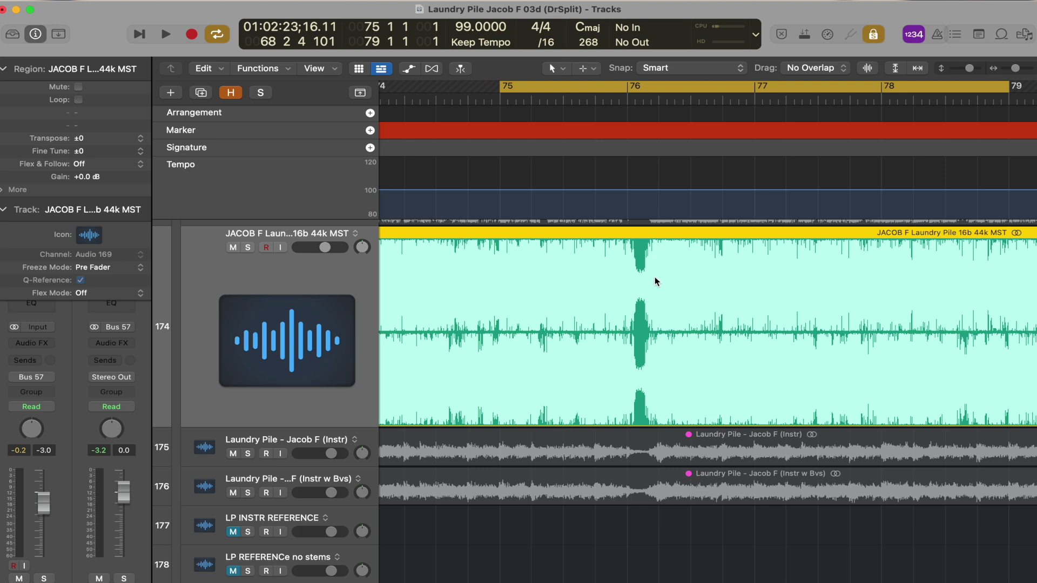
{"action": "left_click_drag", "start_coordinate": [437, 90], "coordinate": [435, 89]}
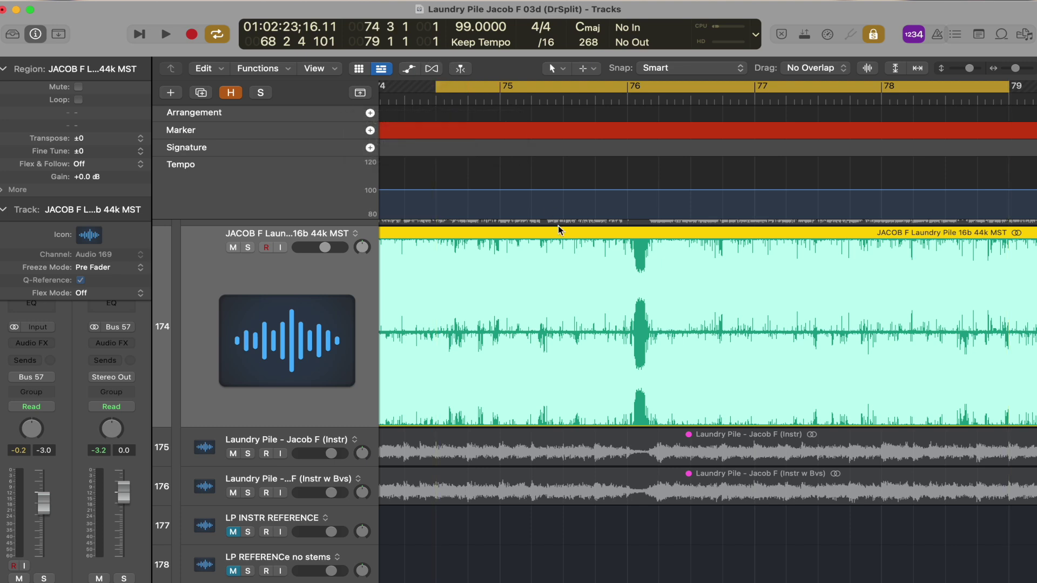
{"action": "key", "text": "space"}
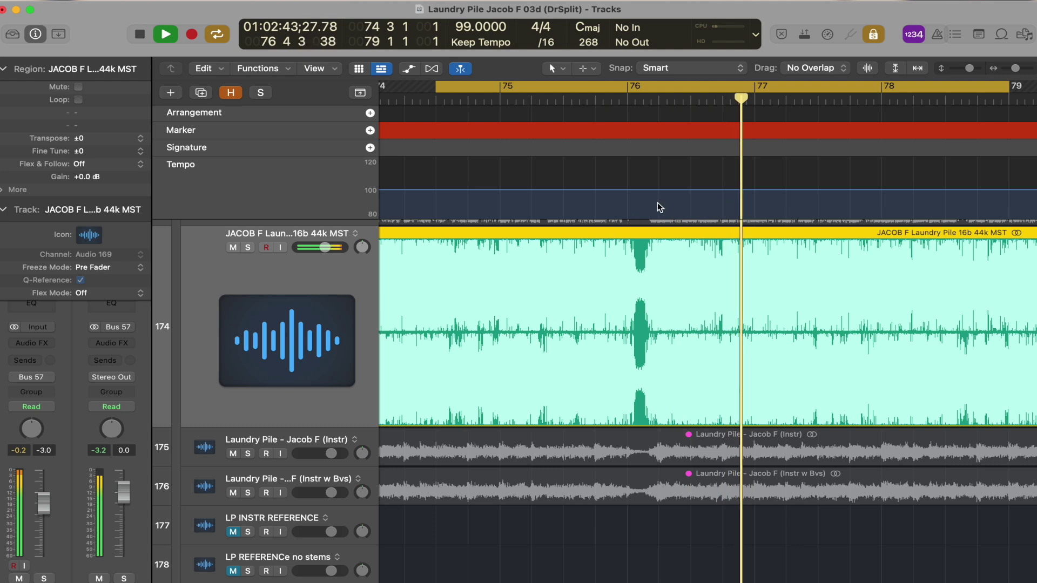
{"action": "key", "text": "space"}
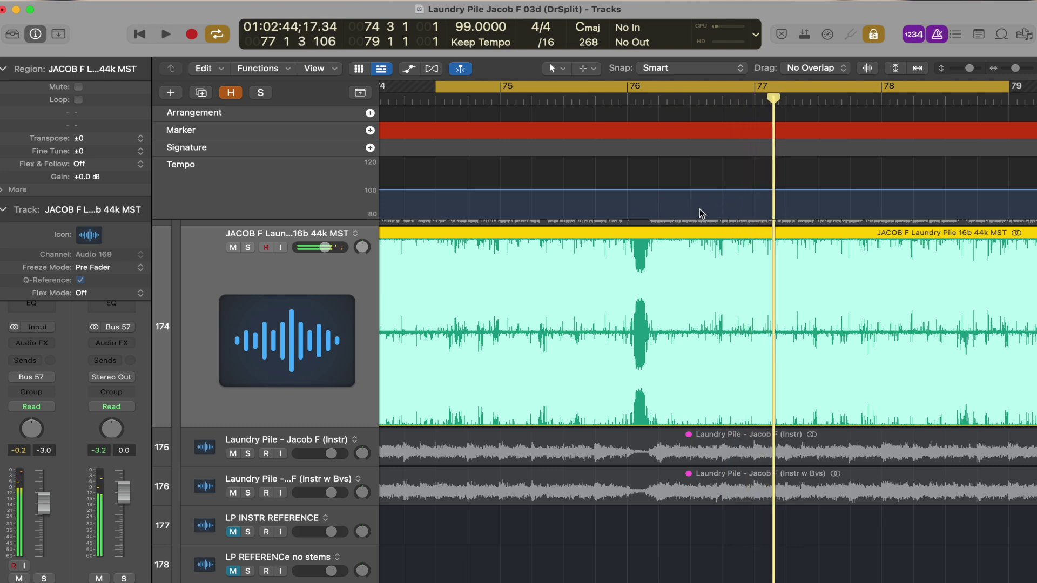
{"action": "key", "text": "space"}
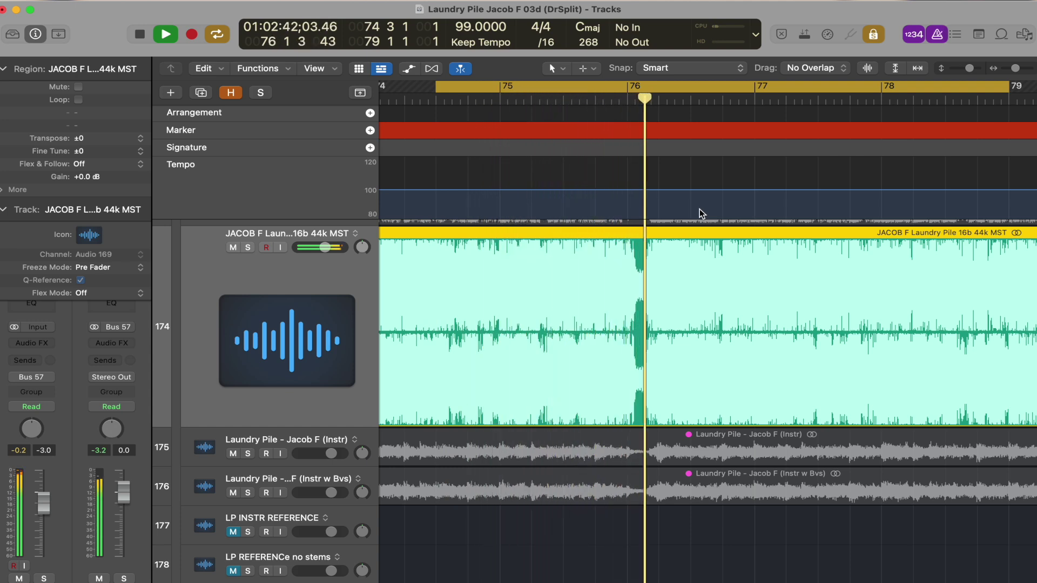
{"action": "key", "text": "space"}
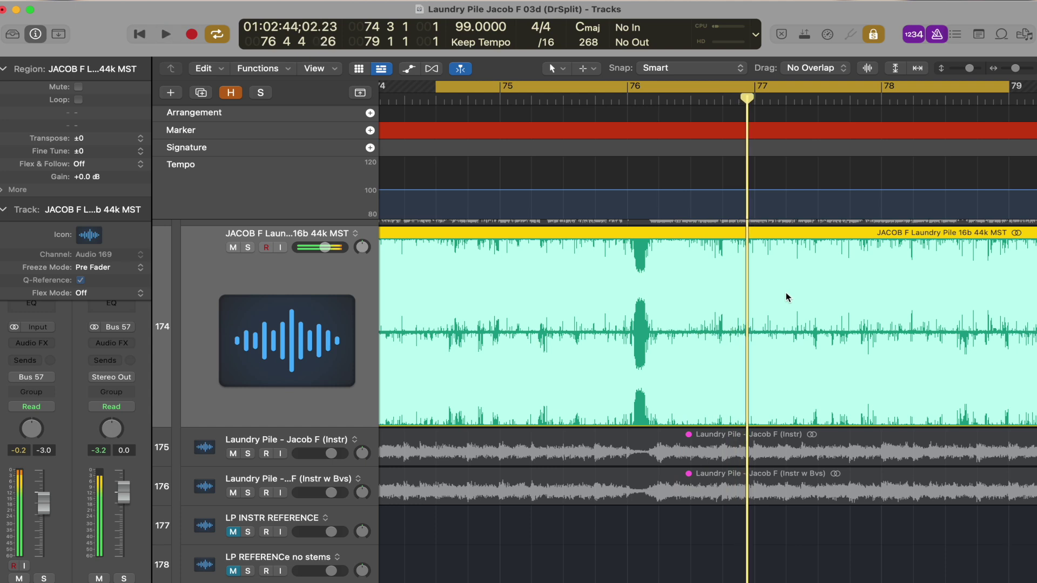
Zoom the Tracks area back out and shrink track heights to show more bars and tracks.
{"action": "left_click", "coordinate": [696, 413], "text": "ctrl+alt"}
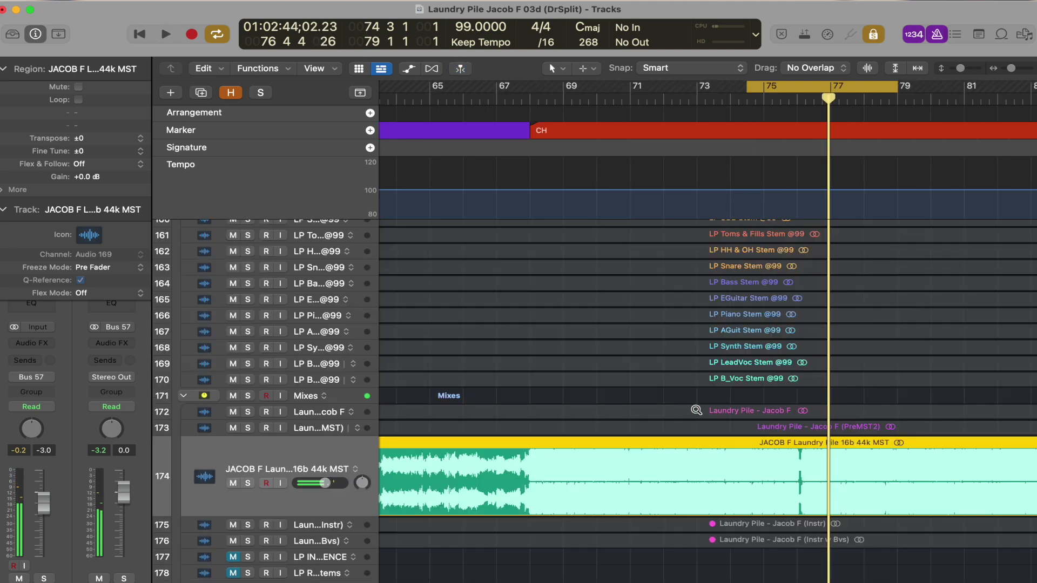
{"action": "key", "text": "super+Left"}
{"action": "key", "text": "super+Up"}
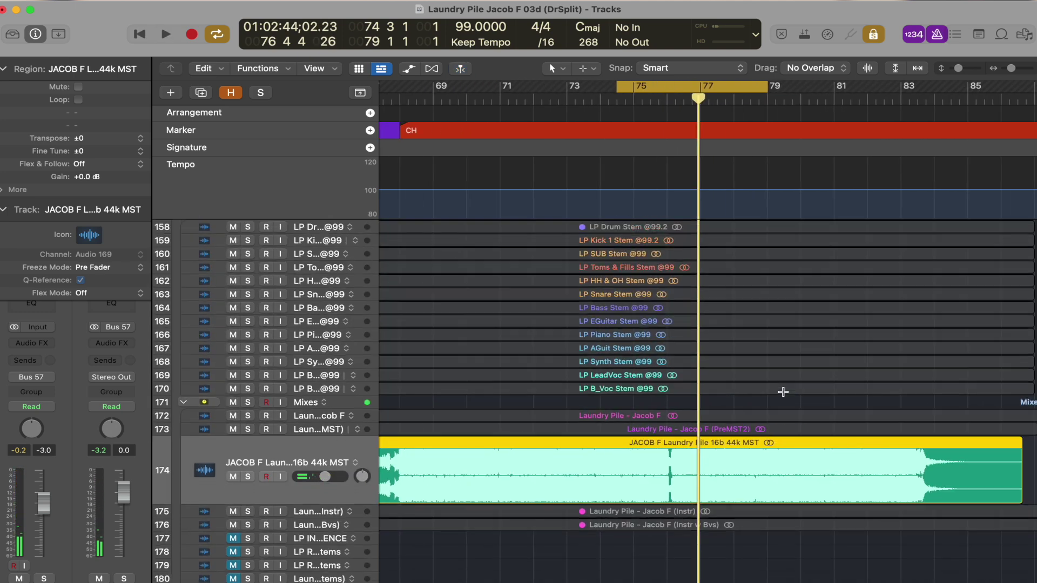